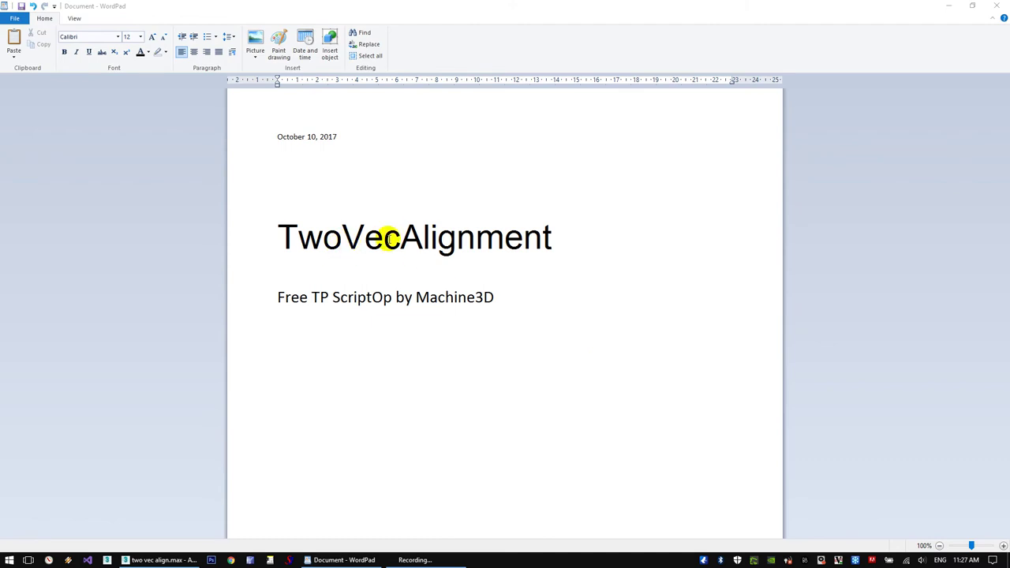
Step: Switch from WordPad to the 'two vec align.max' scene in 3ds Max
click(161, 560)
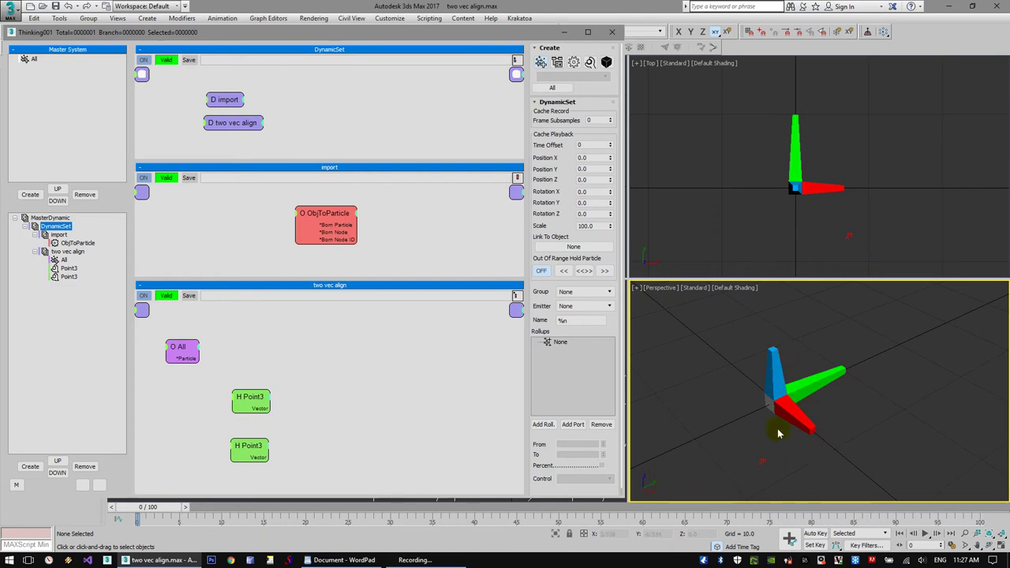
Step: Check the ObjToParticle node's settings, then isolate the 'two vec align' rule in the thinkingParticles tree
click(323, 215)
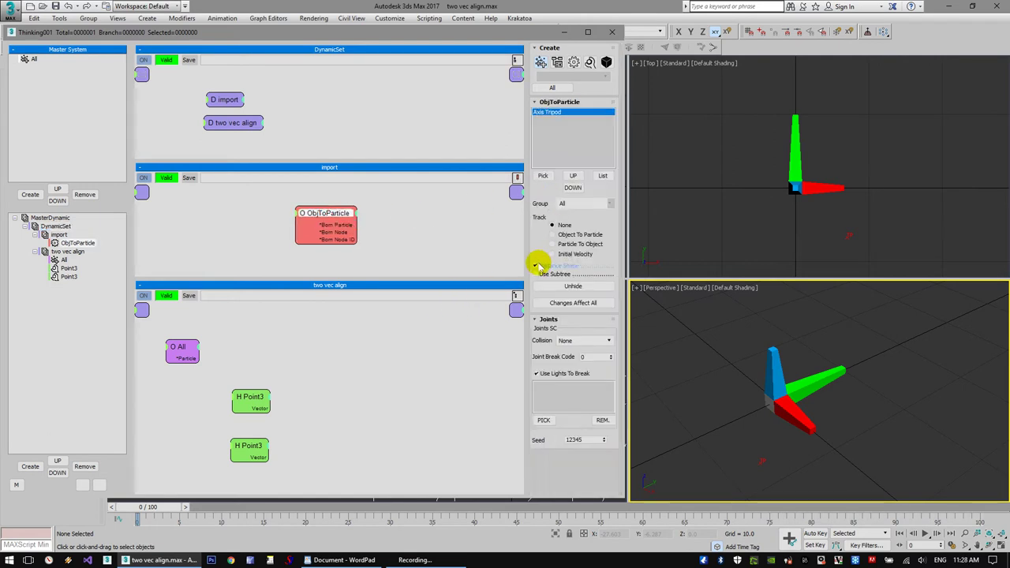
click(68, 251)
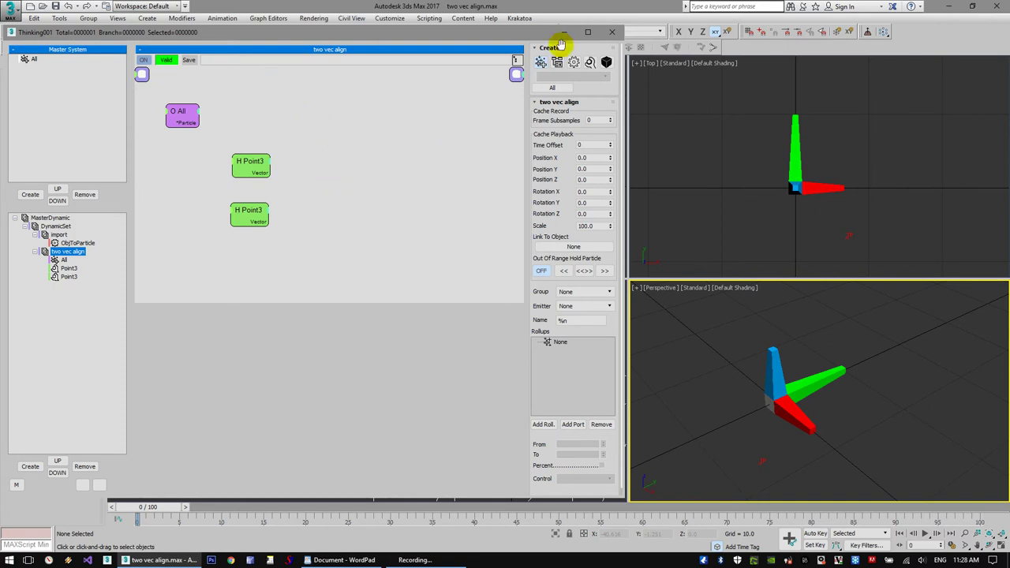
Step: Insert a Helpers > m3d_math > TwoVecAlignment node, position it and review its License rollout
click(370, 151)
right_click(316, 153)
mouse_move(338, 187)
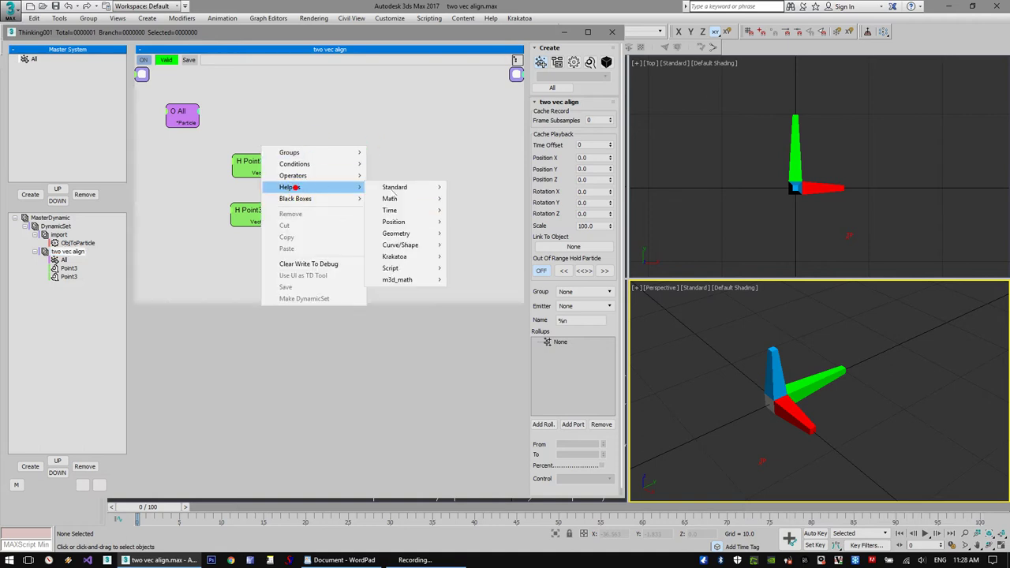
mouse_move(400, 281)
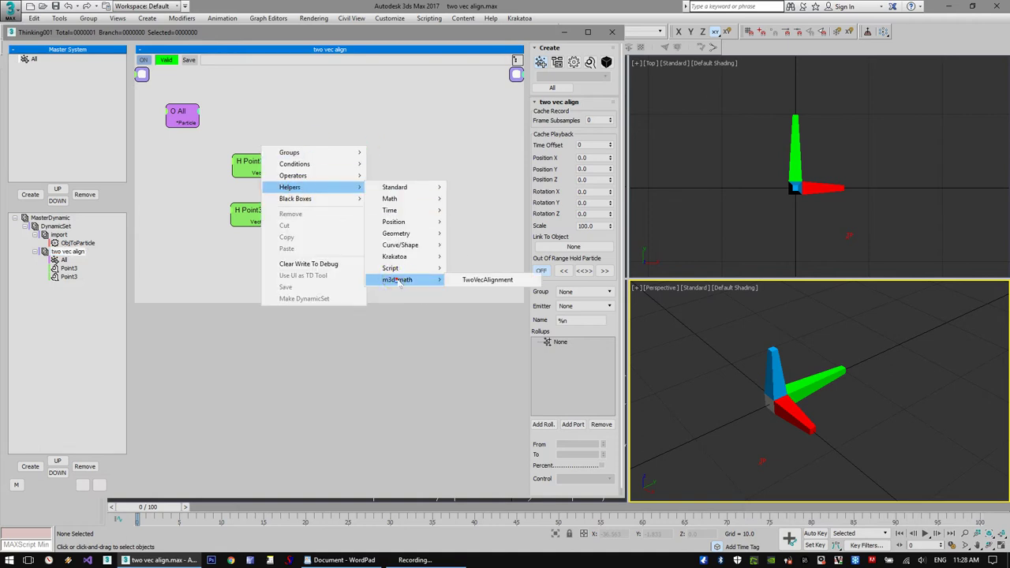
click(480, 280)
drag(343, 154, 354, 179)
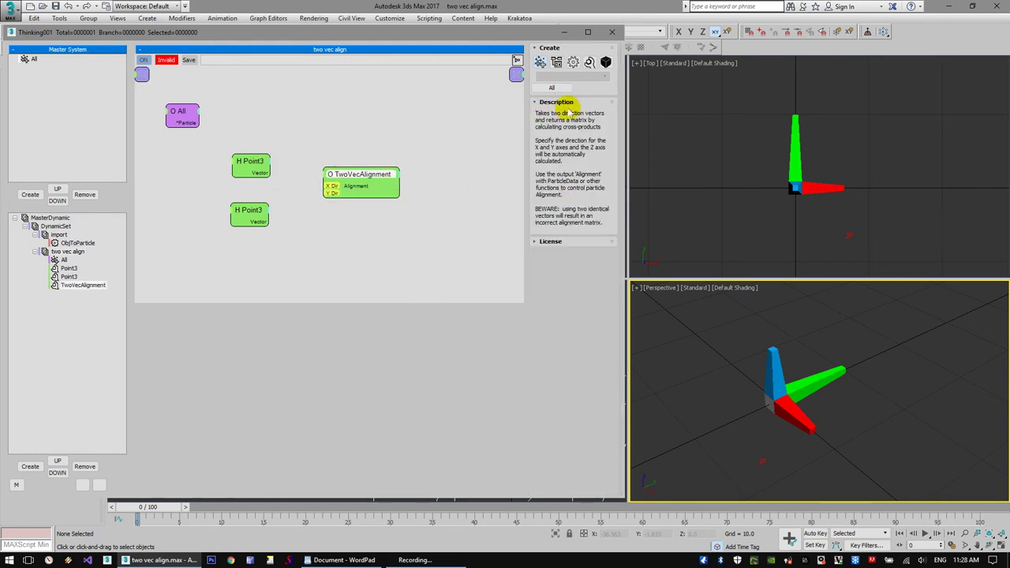
click(550, 242)
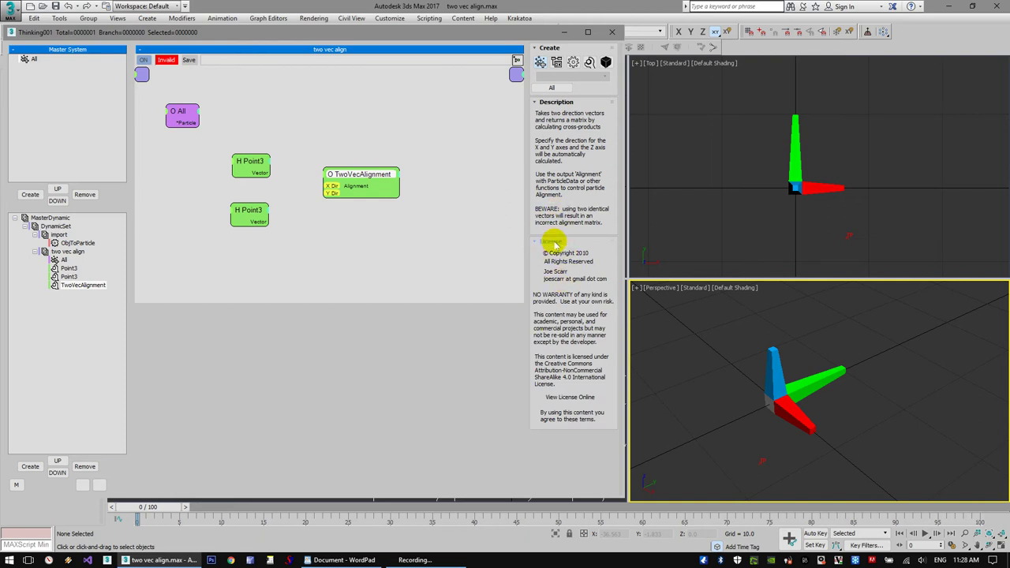
drag(342, 171, 325, 162)
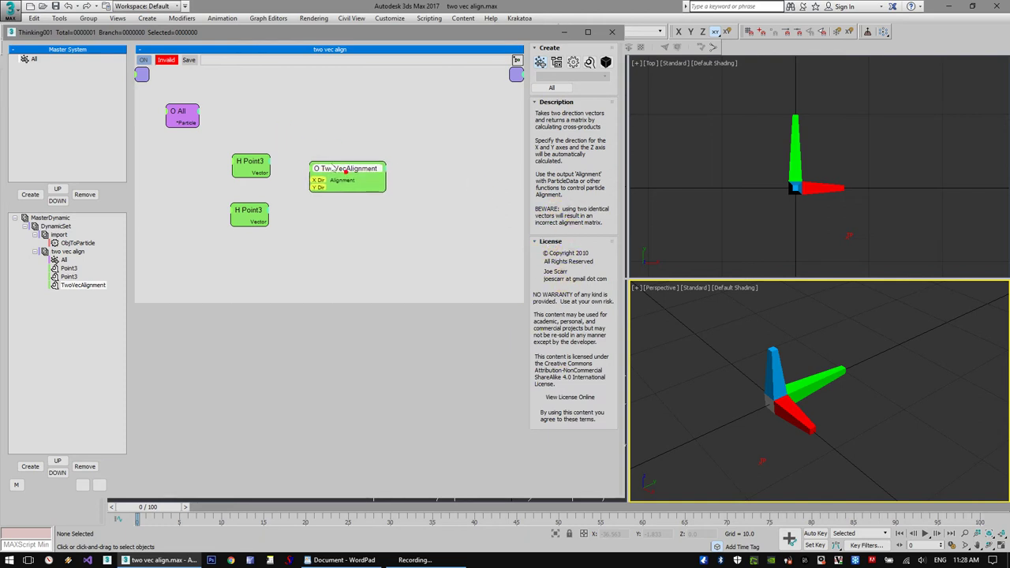
Step: Add a Standard ParticleData operator fed by All's particles, with an added Alignment input
right_click(433, 128)
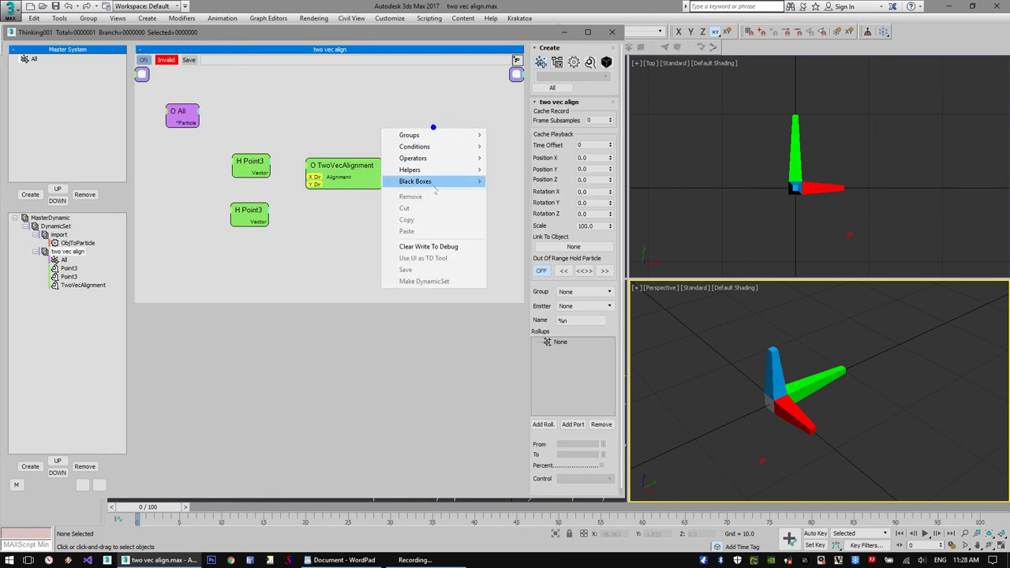
mouse_move(444, 163)
mouse_move(517, 160)
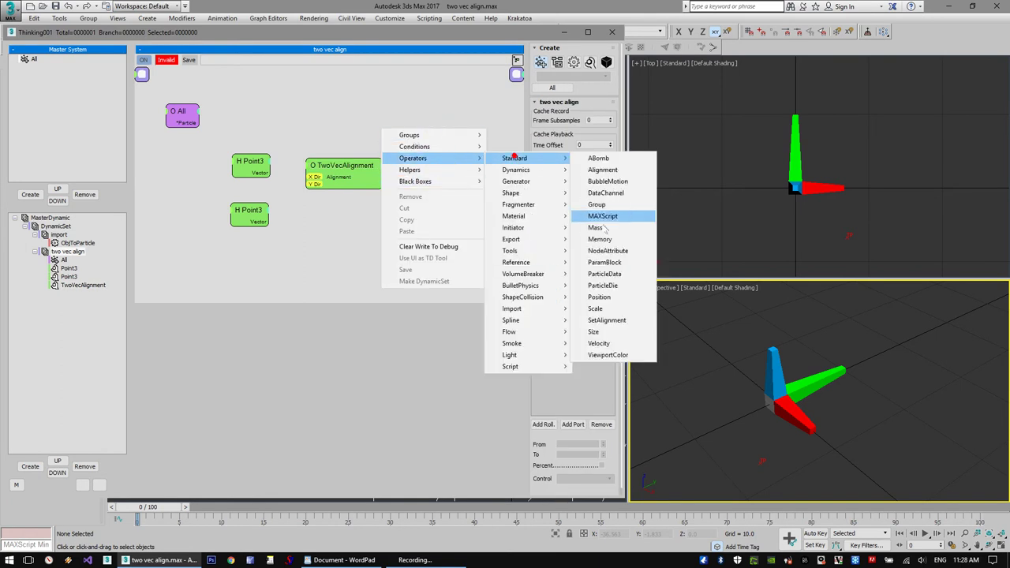
click(606, 275)
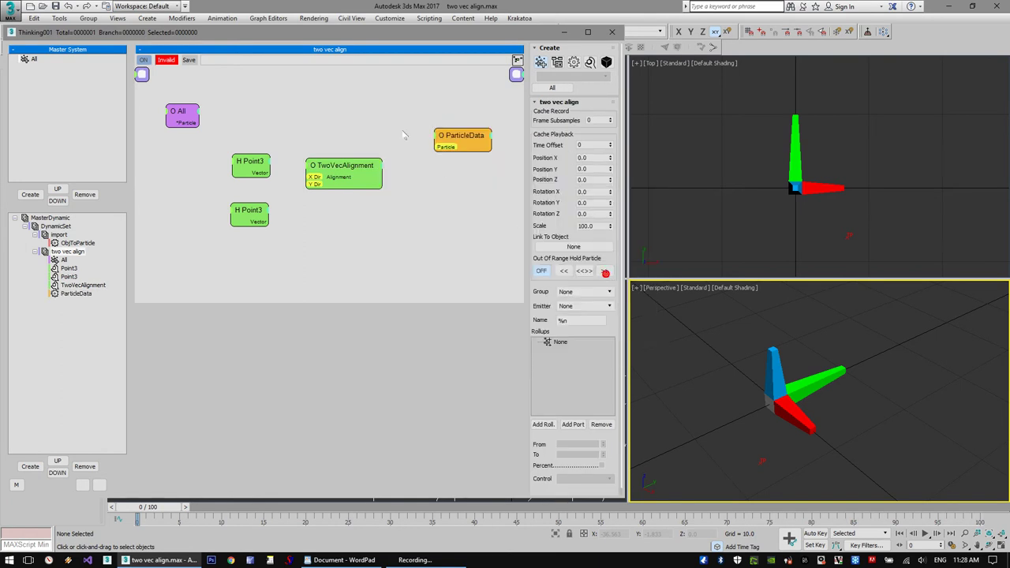
drag(452, 135, 458, 142)
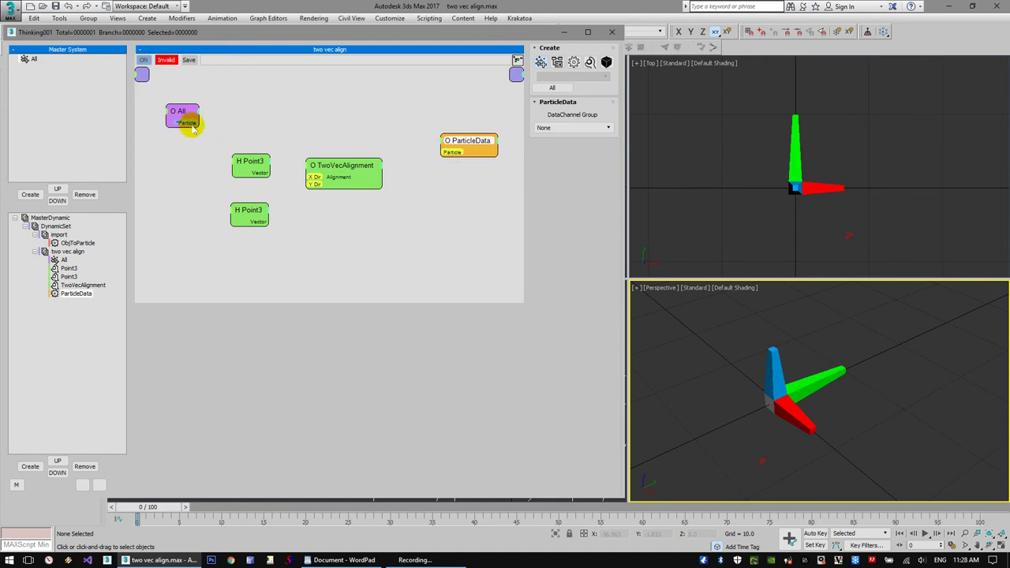
drag(198, 122, 352, 172)
right_click(447, 145)
click(451, 248)
Step: Reposition the TwoVecAlignment node and expose both its X Dir and Y Dir inputs
click(351, 172)
click(54, 218)
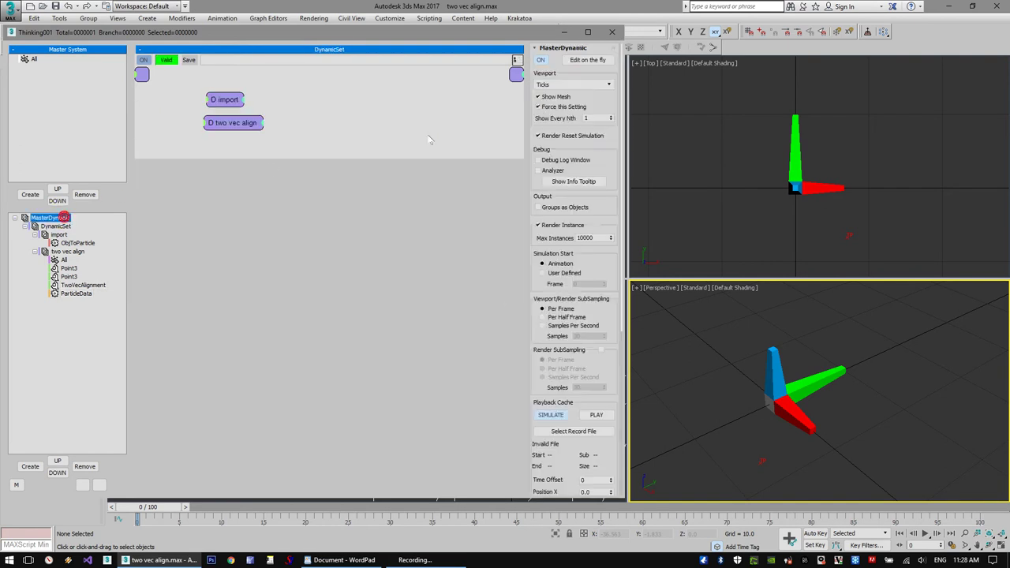
click(63, 251)
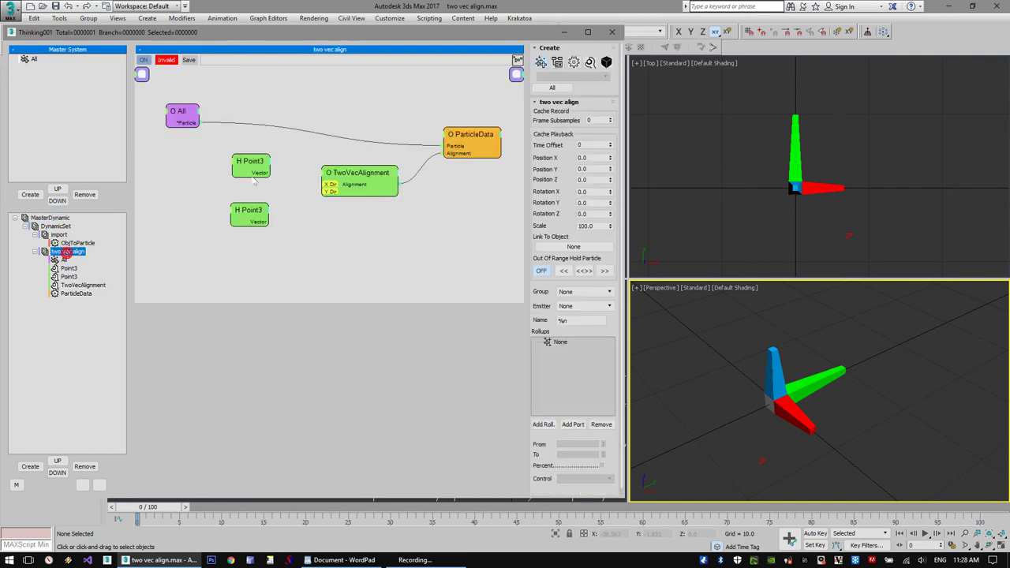
drag(330, 189, 322, 195)
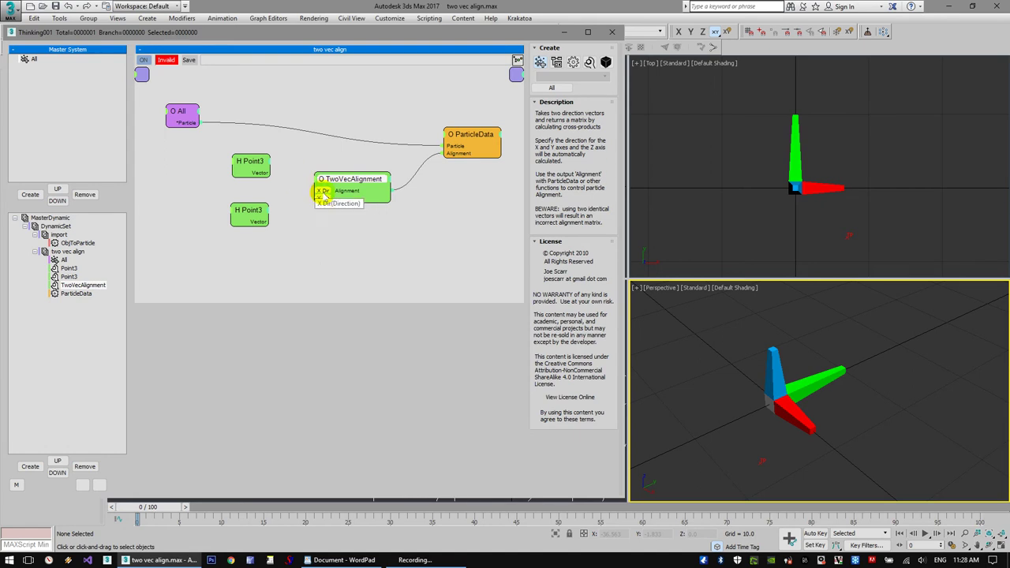
click(317, 196)
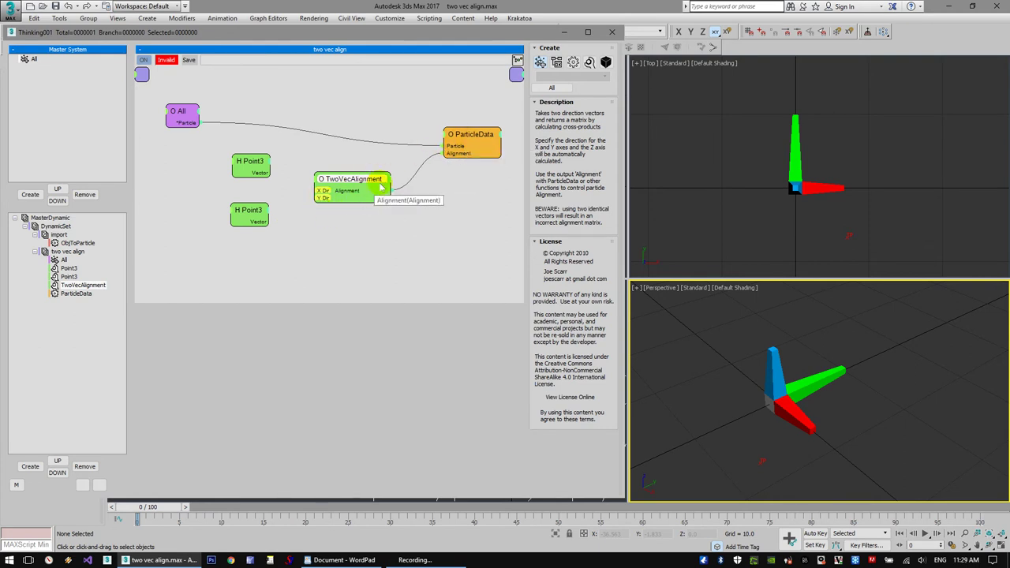
Step: Wire the upper Point3 vector into X Dir and the lower Point3 vector into Y Dir
click(250, 166)
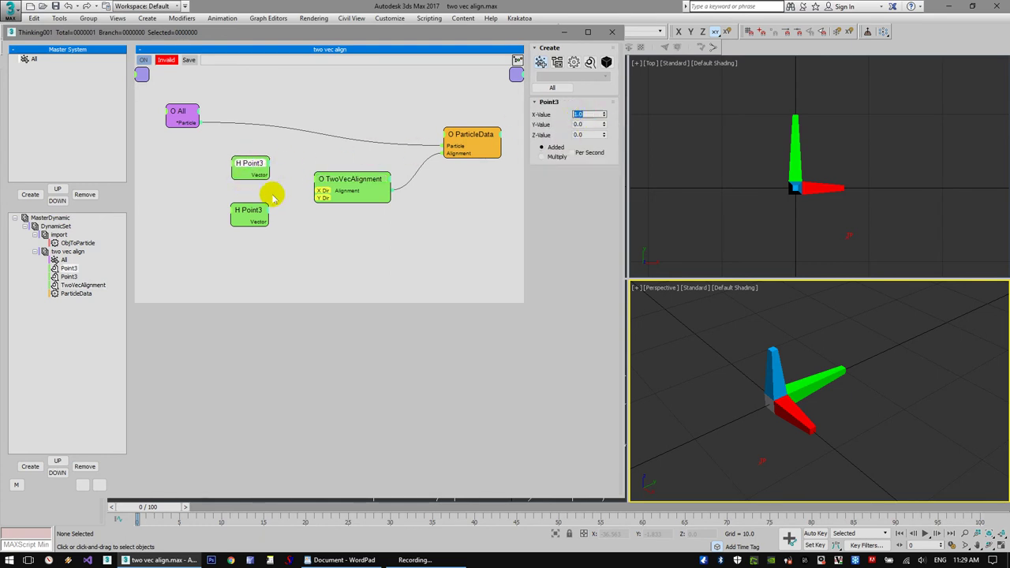
click(248, 209)
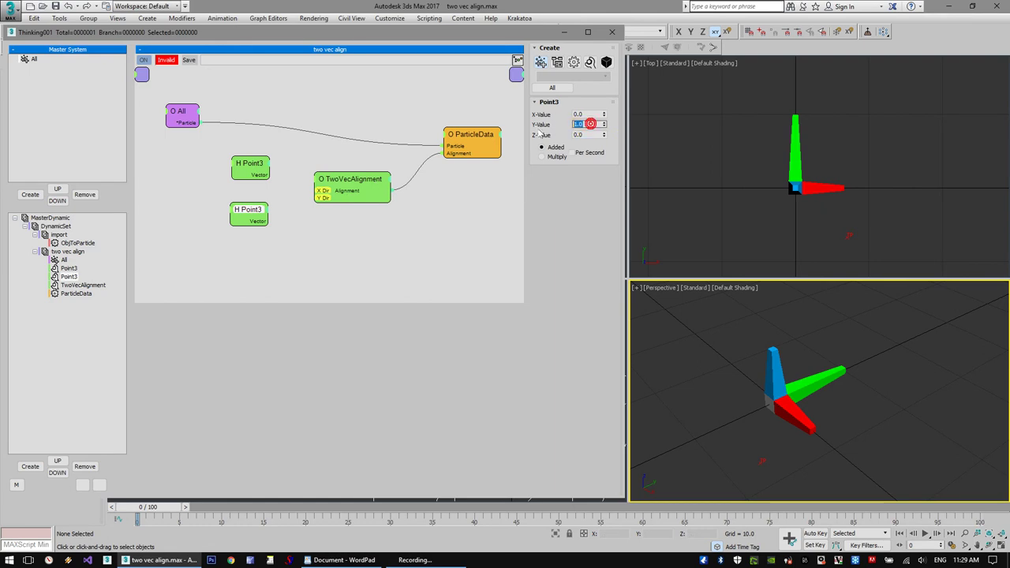
double_click(588, 124)
drag(292, 199, 319, 191)
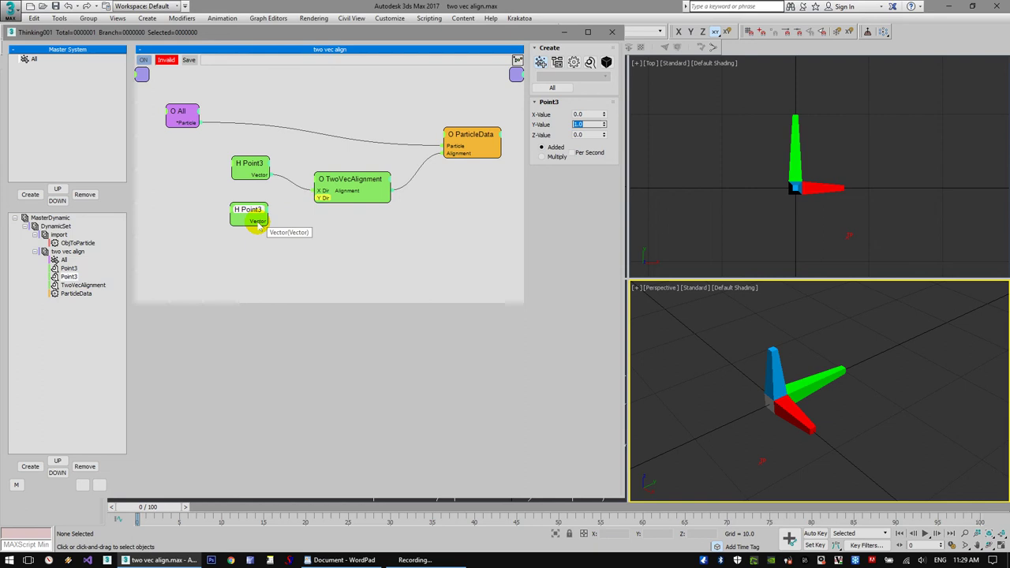
drag(256, 220, 346, 182)
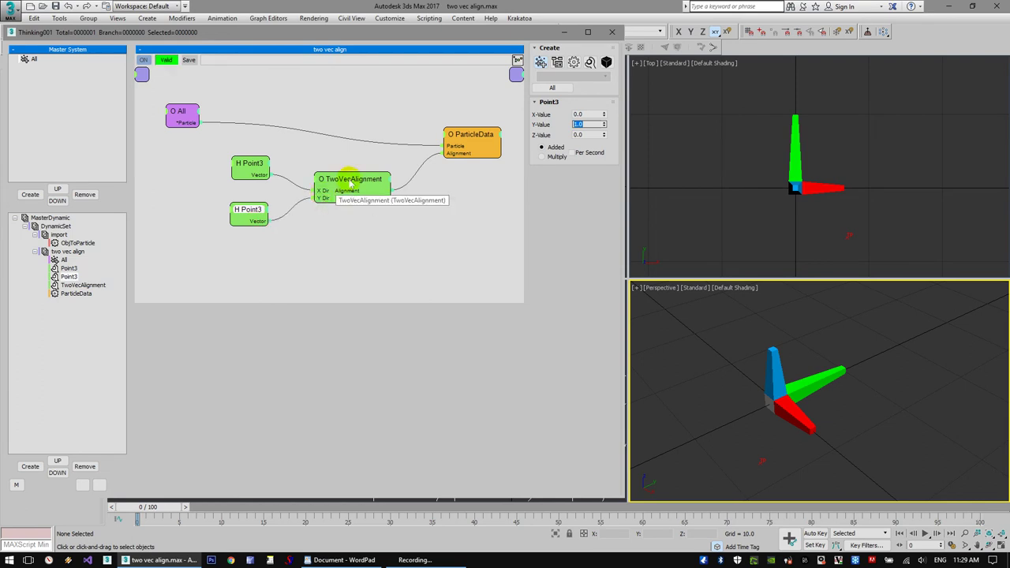
click(152, 507)
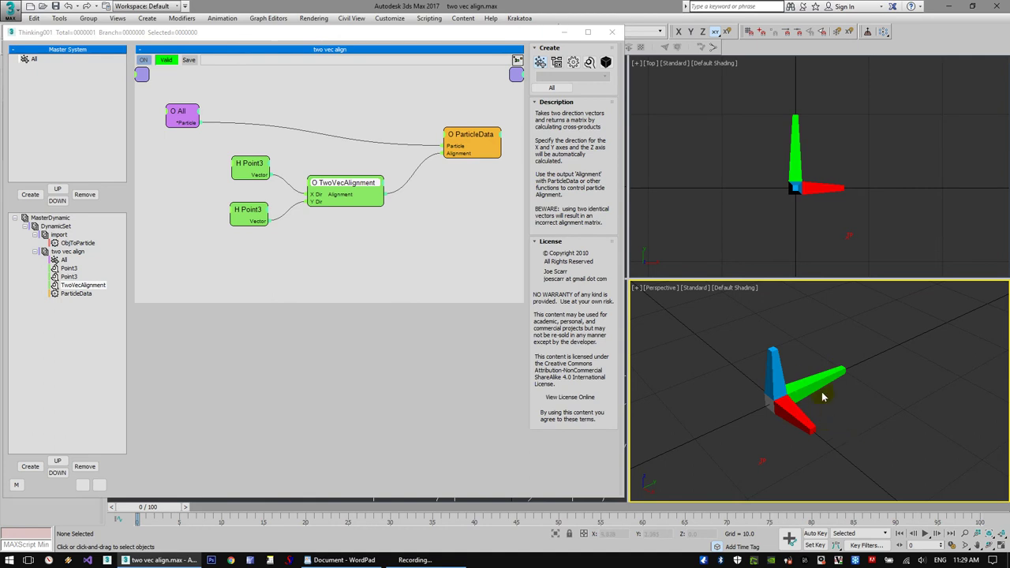
Step: Vary the upper Point3 vector's Y value to watch the tripod rotate, leaving it at 0.0
click(251, 164)
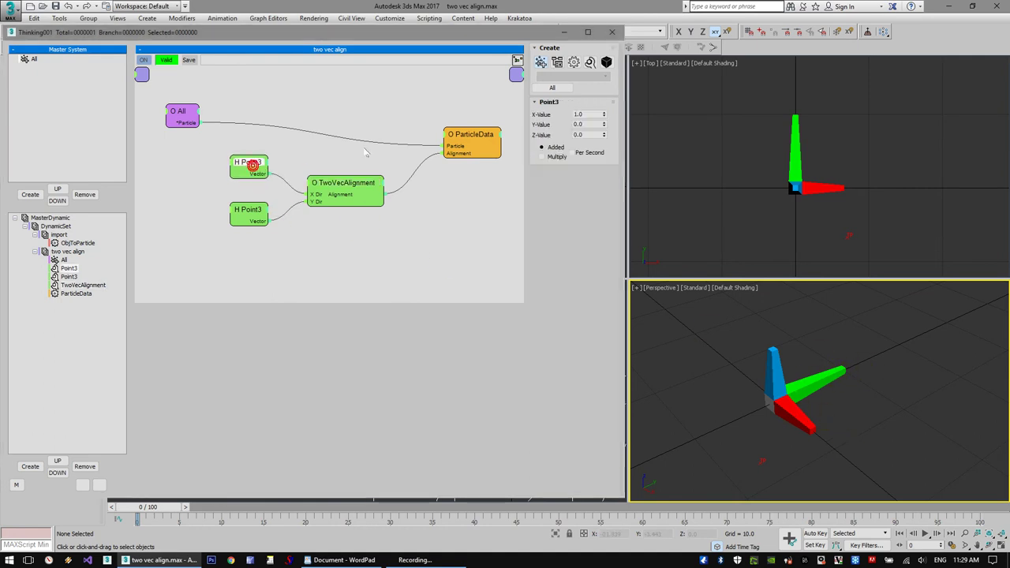
double_click(592, 123)
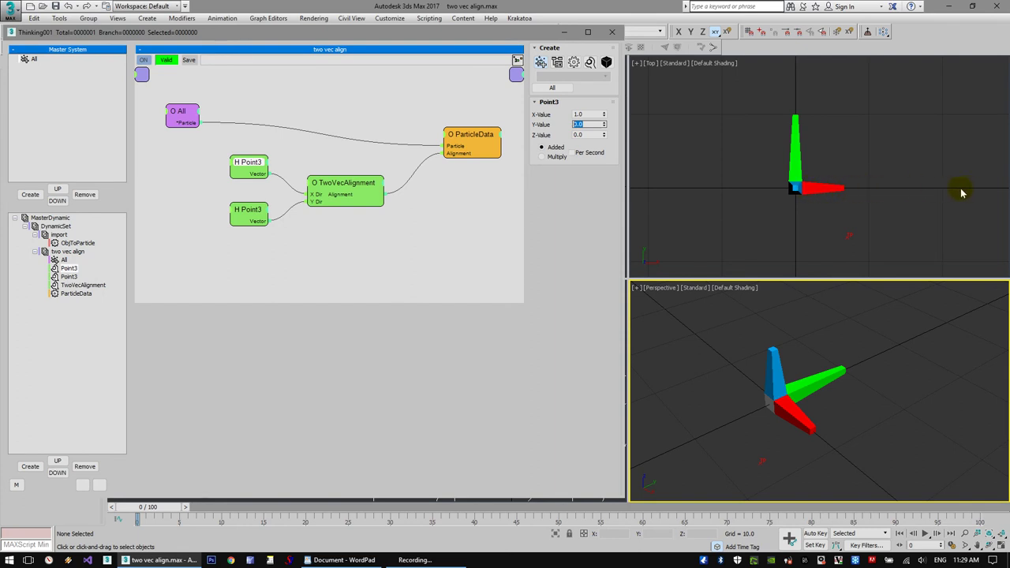
click(609, 127)
mouse_move(608, 124)
mouse_down()
mouse_move(584, 69)
mouse_move(606, 125)
mouse_up()
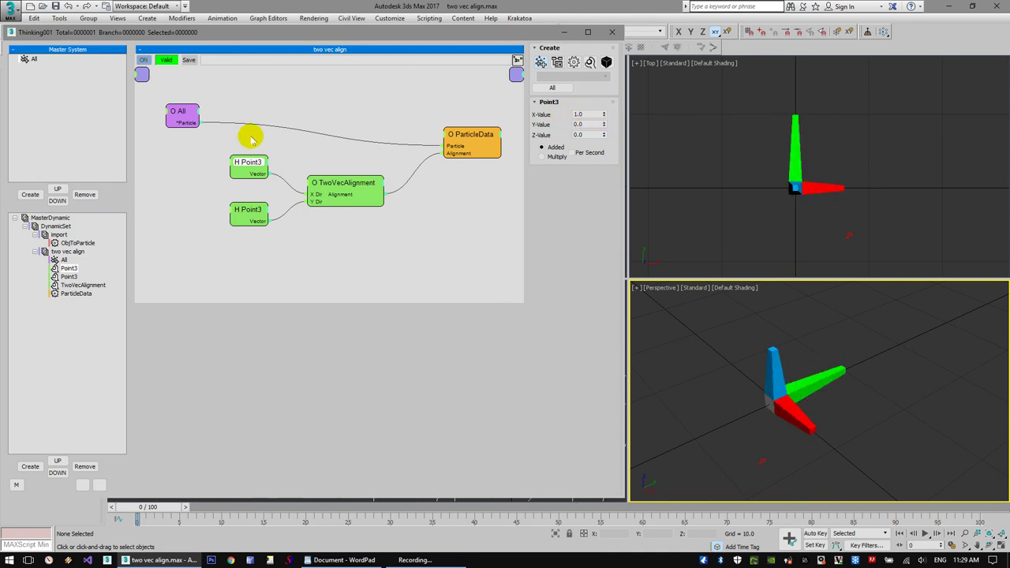
Step: Disconnect both Point3 wires, reconnect lower to Y Dir and upper to X Dir, and refresh the tripod
click(321, 128)
drag(310, 195, 280, 199)
drag(339, 190, 344, 194)
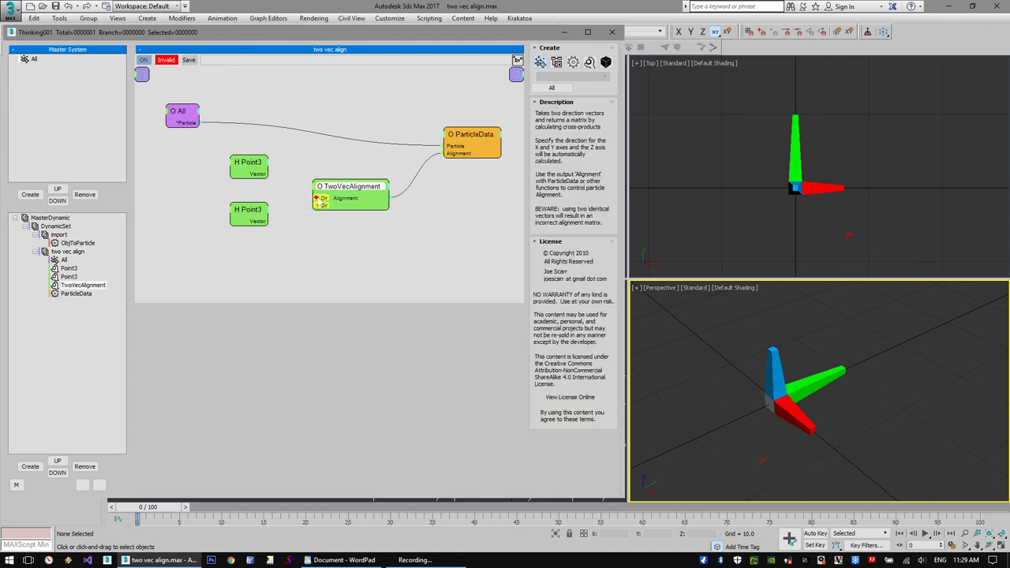
drag(269, 224, 317, 204)
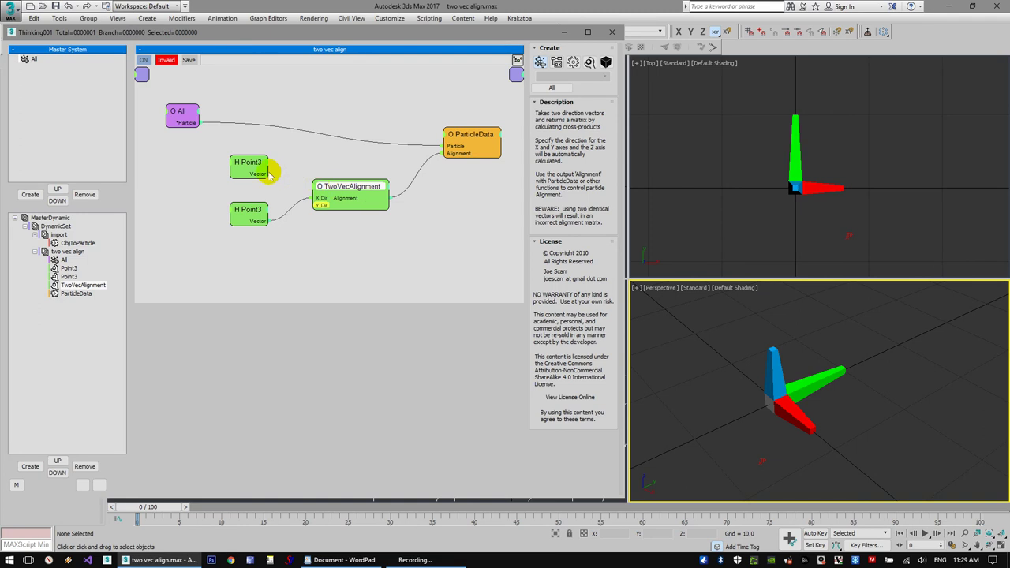
mouse_move(260, 172)
mouse_down()
mouse_move(304, 201)
mouse_move(262, 177)
mouse_move(304, 211)
mouse_move(316, 198)
mouse_up()
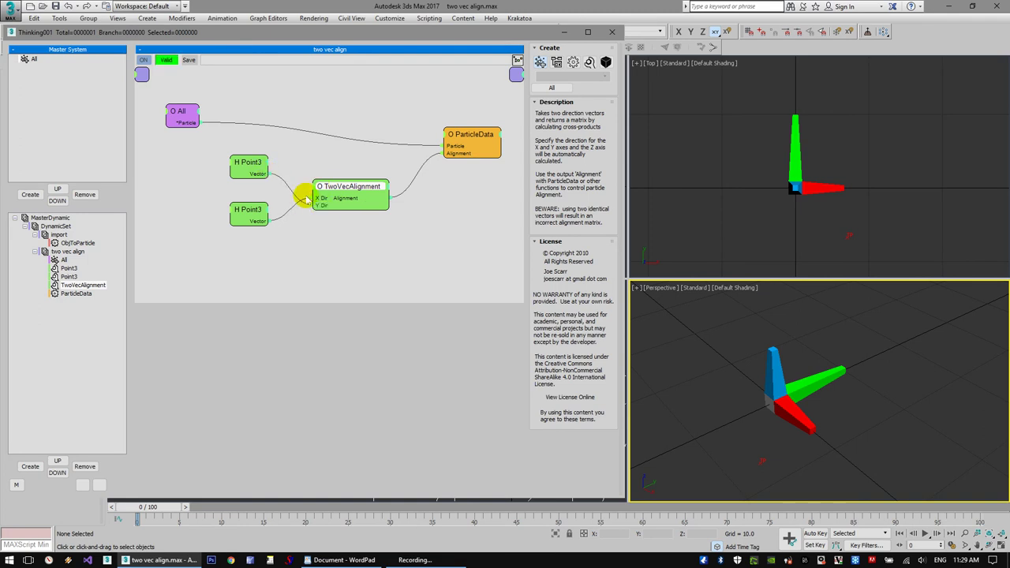
click(251, 168)
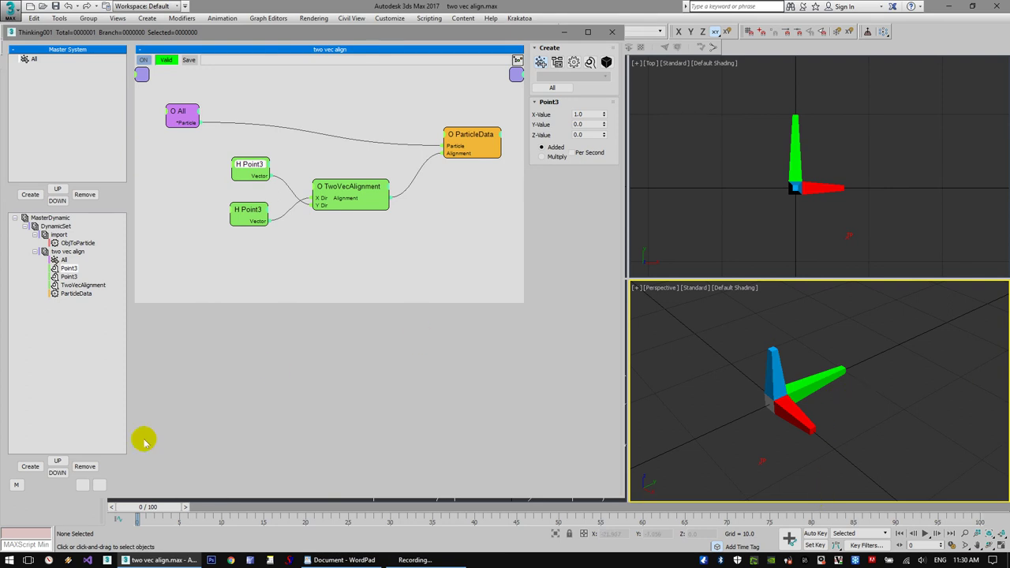
click(154, 517)
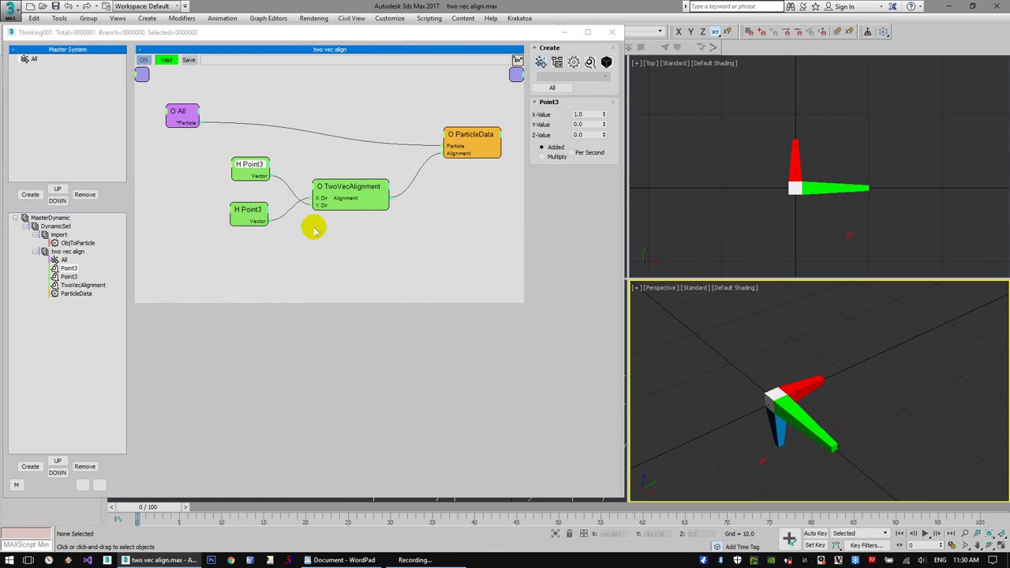
click(337, 190)
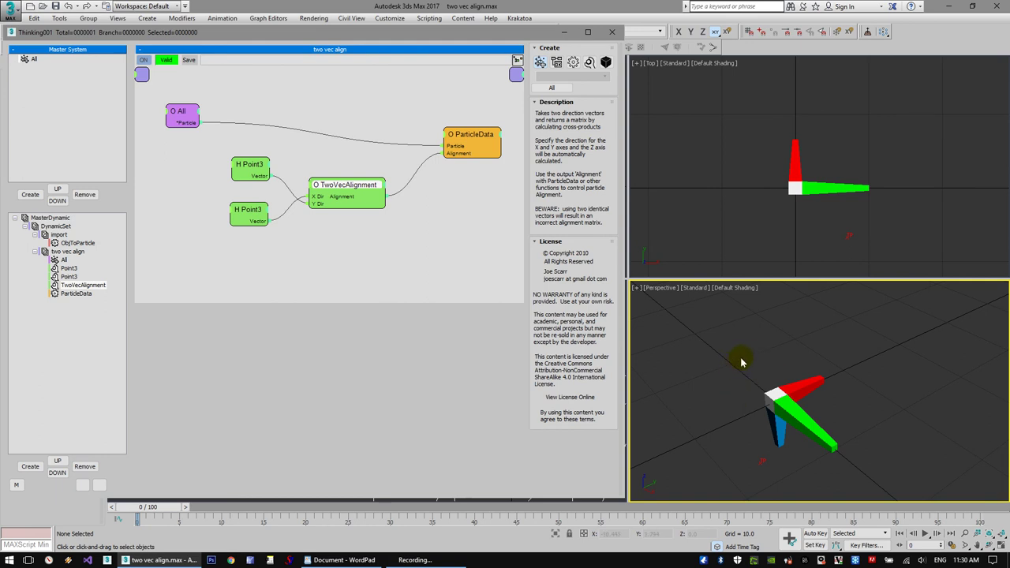
click(329, 128)
drag(347, 187, 338, 188)
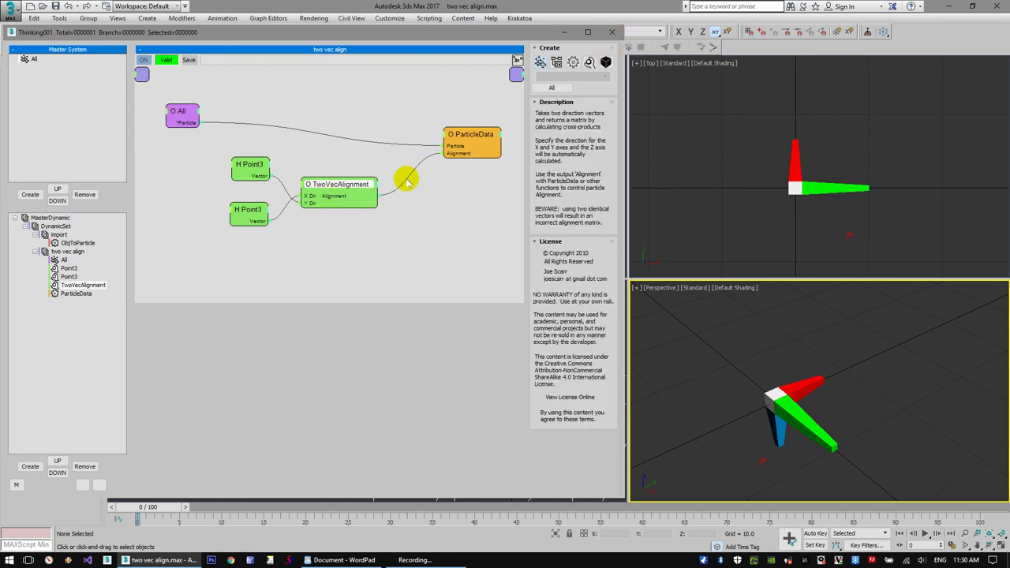
click(389, 18)
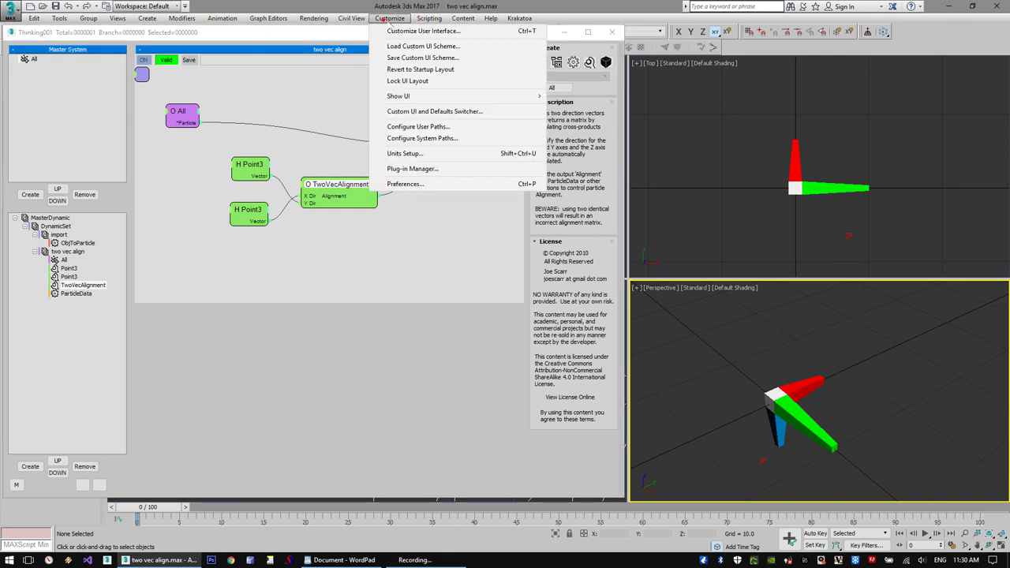
click(433, 139)
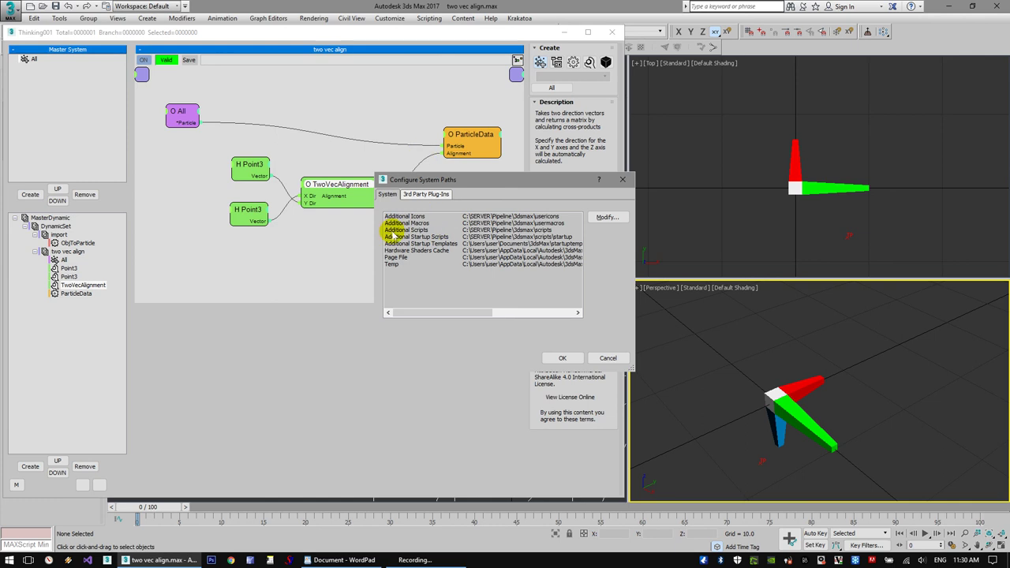
click(410, 231)
click(410, 237)
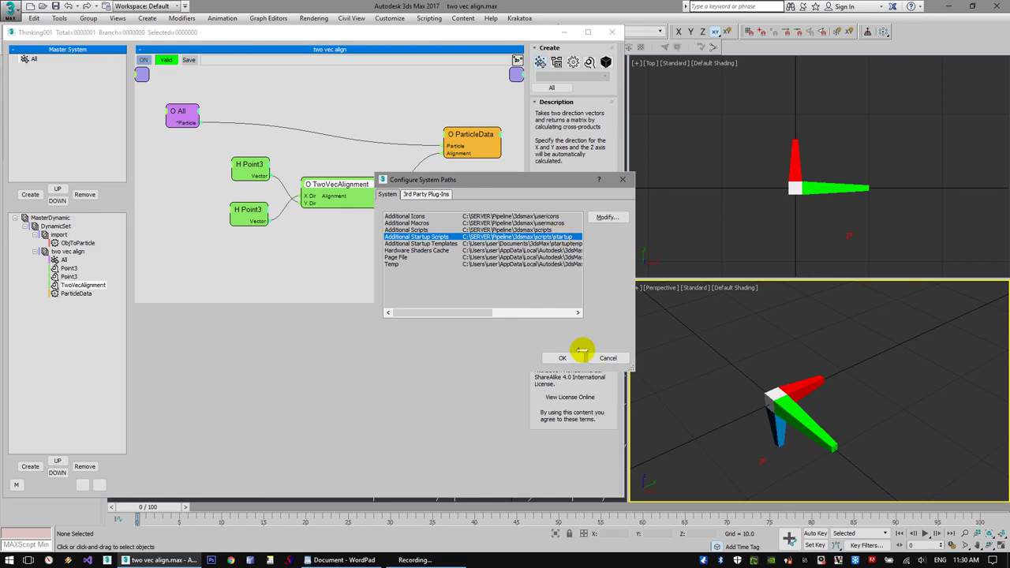
click(608, 358)
click(720, 155)
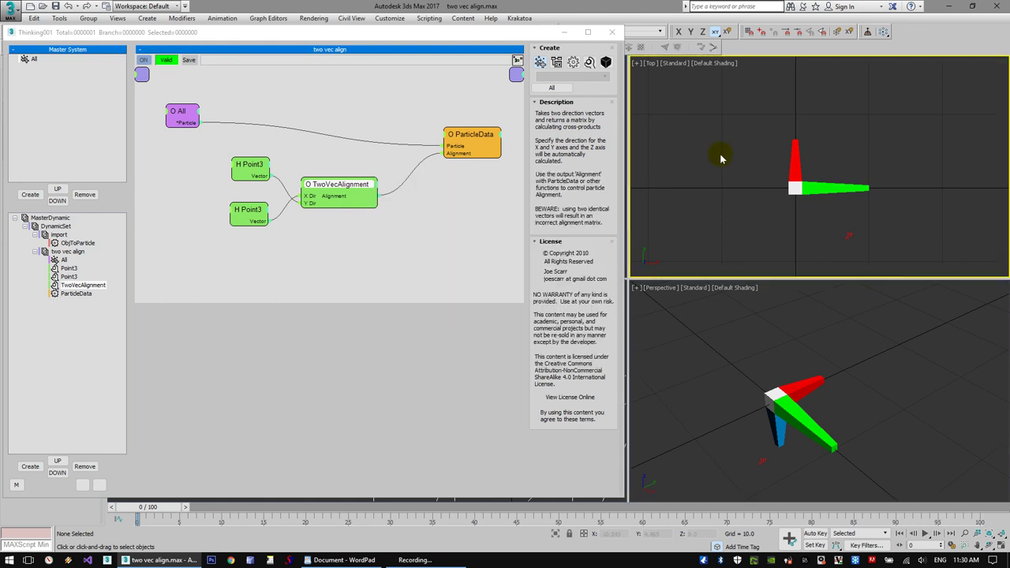
Step: Run getdir #startupscripts in the MAXScript Listener to read the startup folder path, then close it
key(F11)
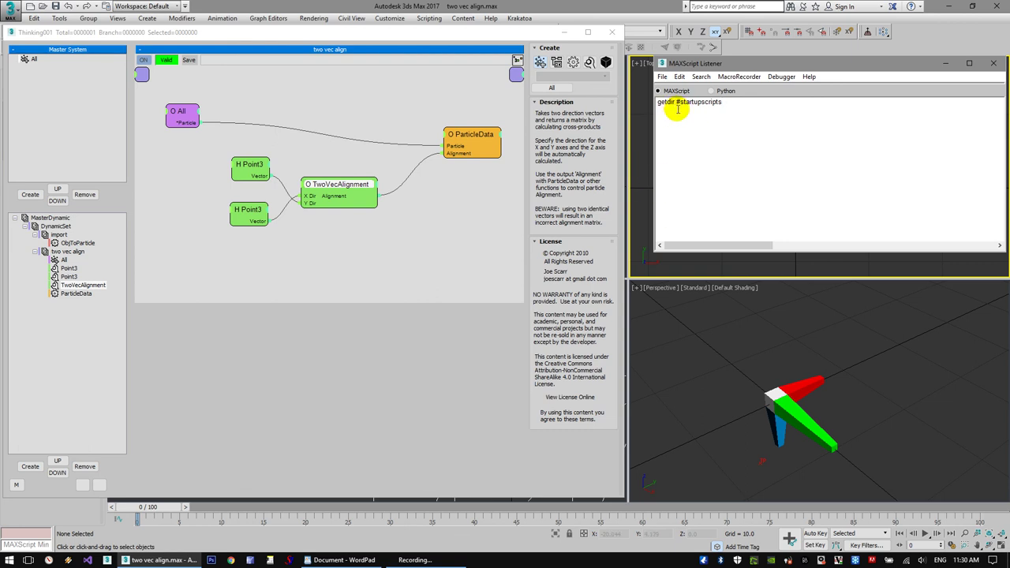
key(Return)
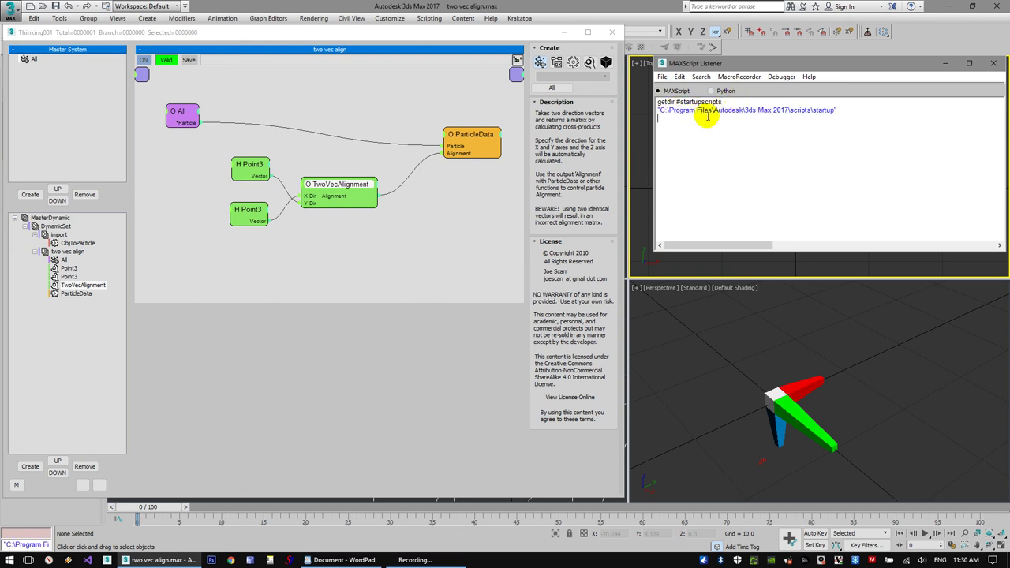
click(993, 63)
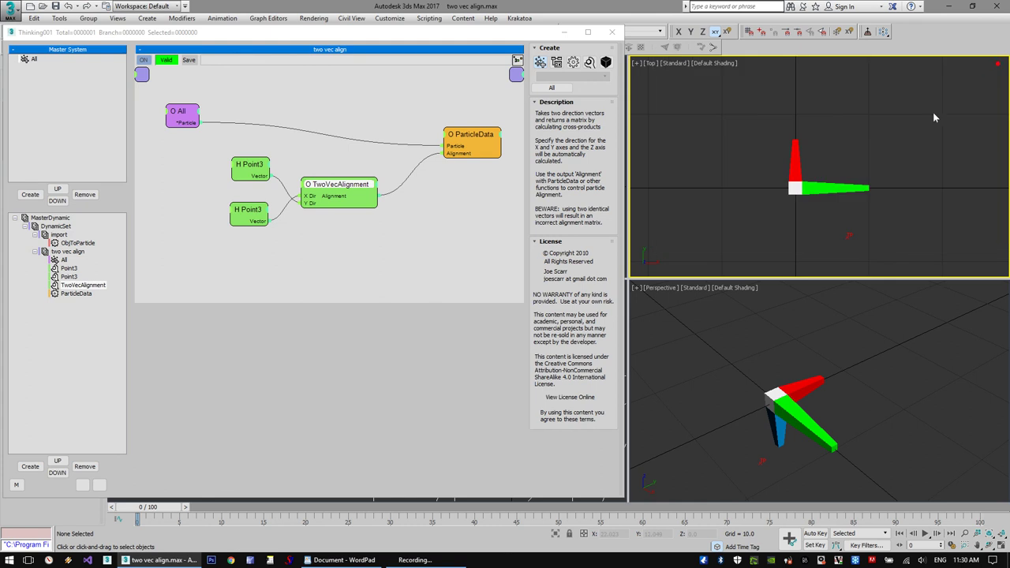